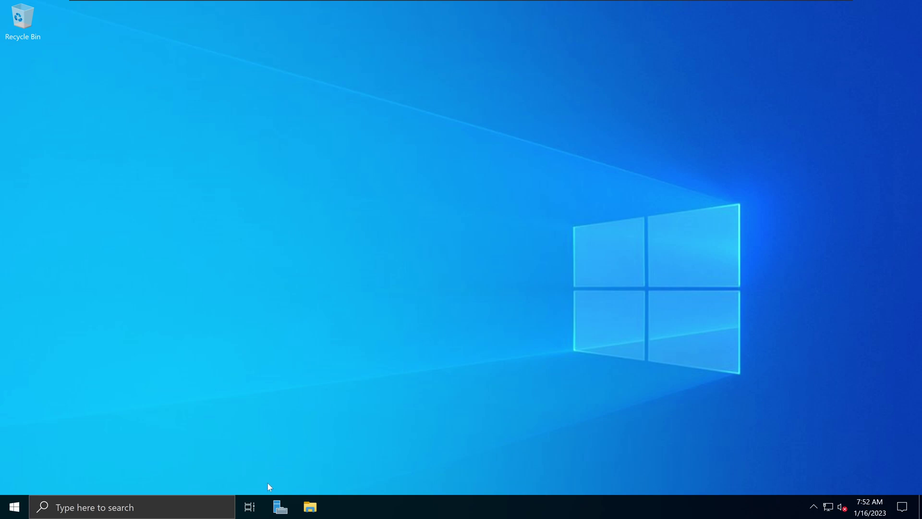
- Launch Group Policy Management from Server Manager's Tools menu
click(276, 509)
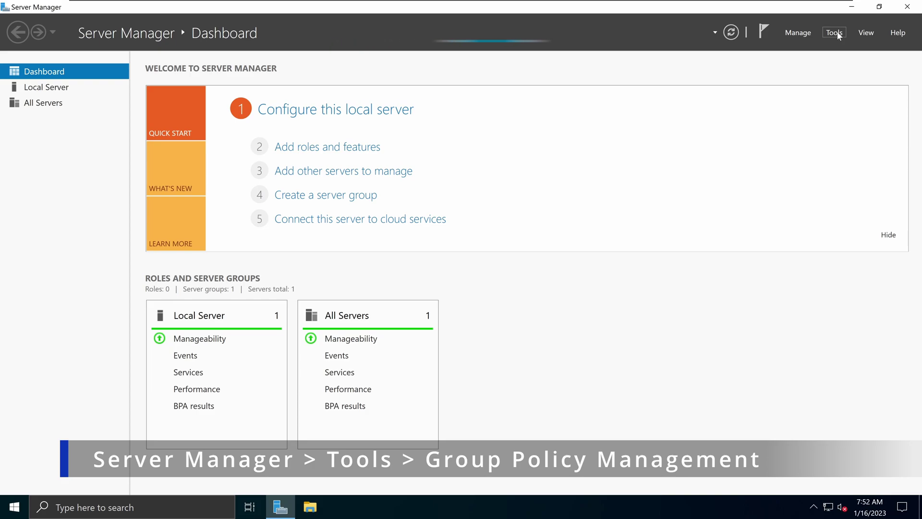
click(836, 33)
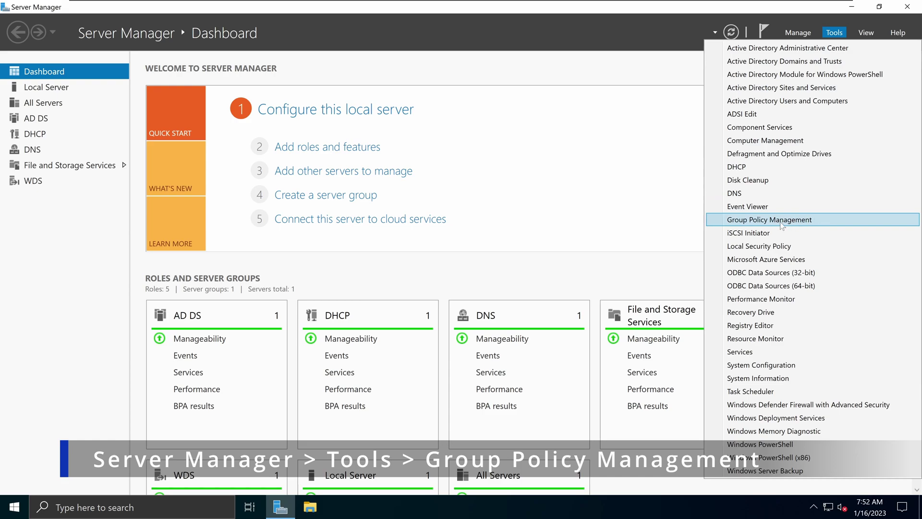
click(840, 221)
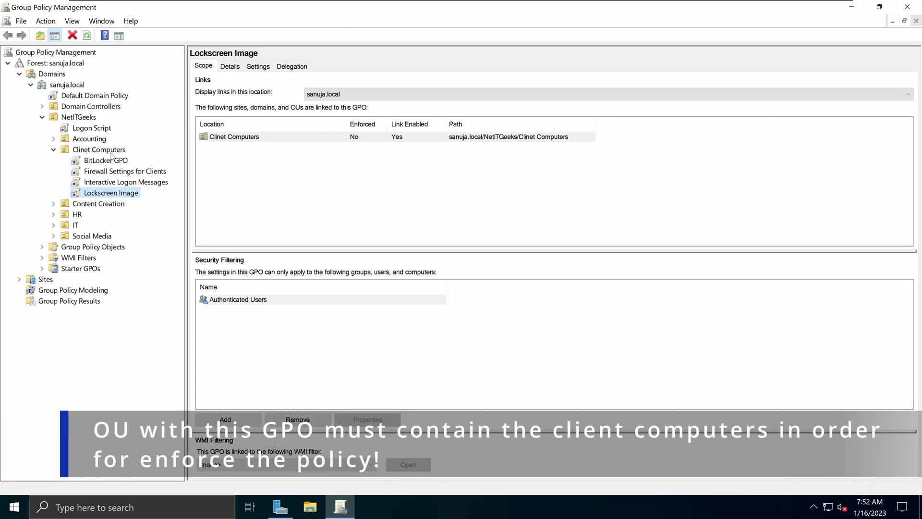
- Create a GPO named Lockscreen Image linked to the Clinet Computers OU and bring up its actions
right_click(111, 153)
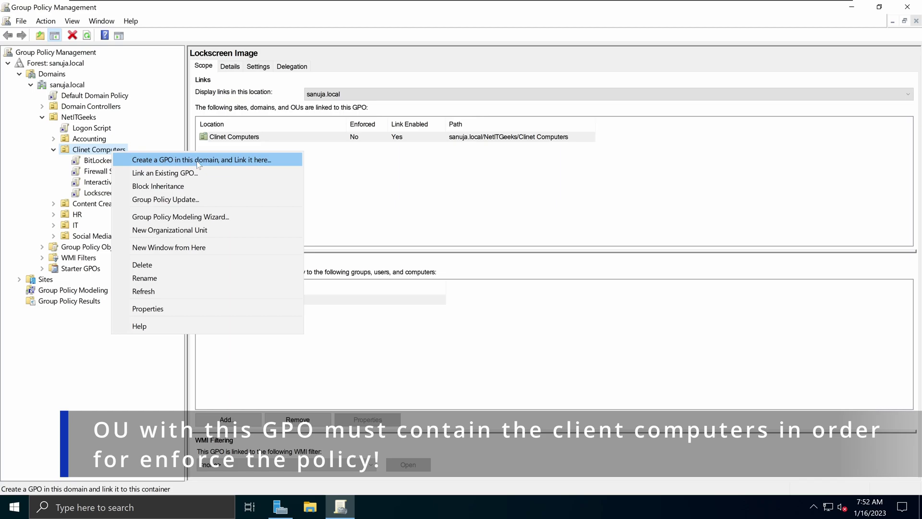
click(95, 193)
key(Return)
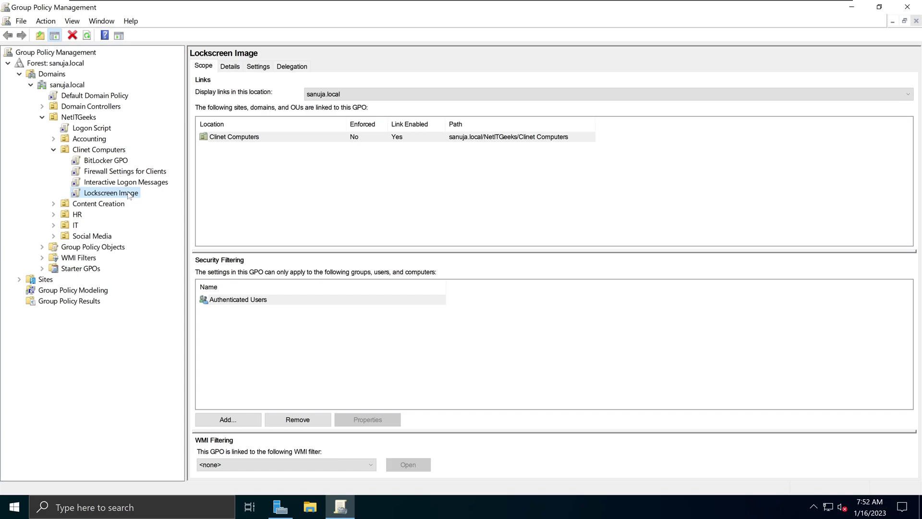
right_click(129, 195)
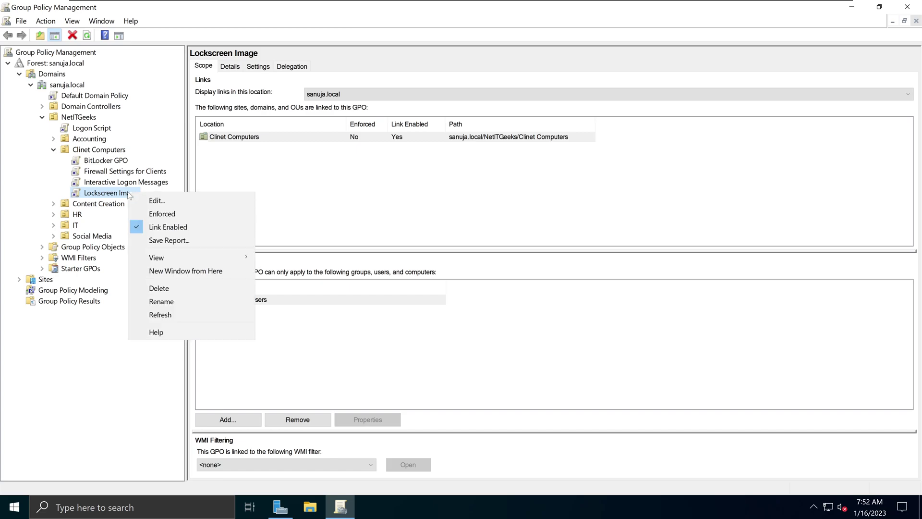
- Open the Lockscreen Image GPO in a maximized editor with a widened policy tree
click(174, 200)
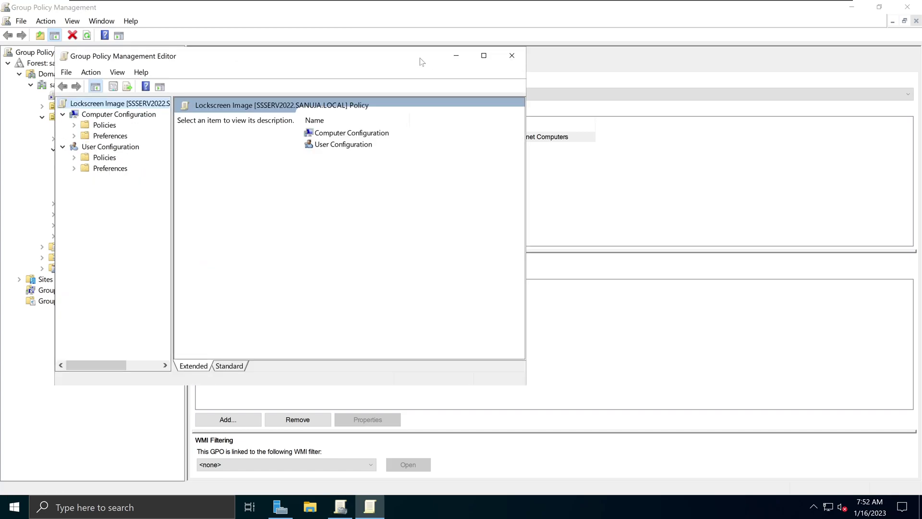
double_click(421, 61)
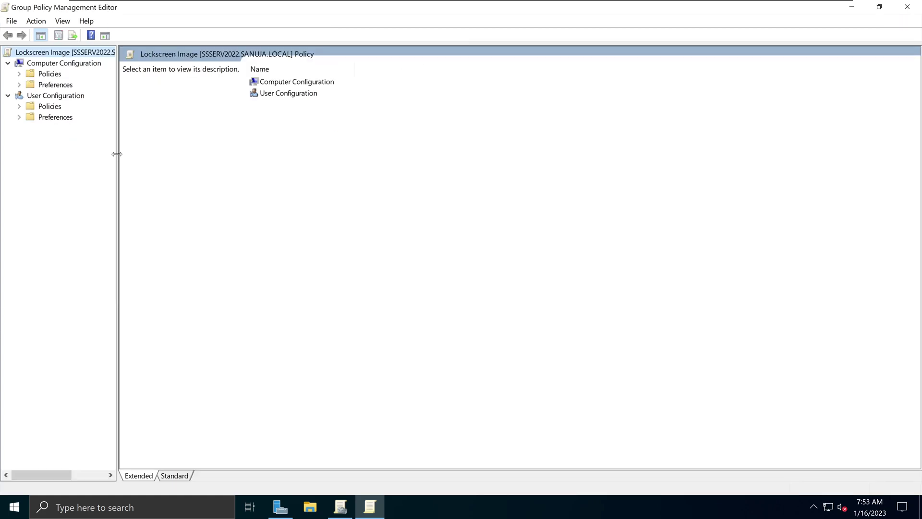
drag(119, 158, 208, 158)
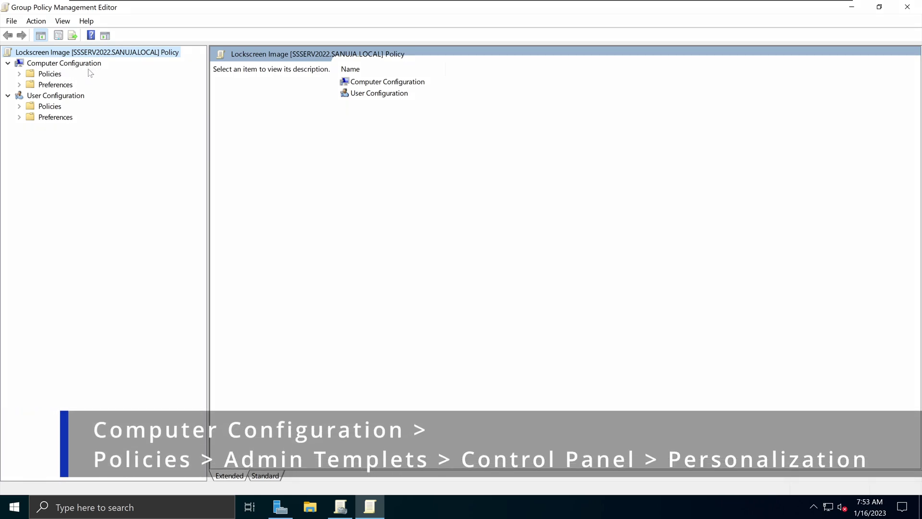
- Navigate to Computer Configuration > Policies > Administrative Templates > Control Panel > Personalization
click(20, 74)
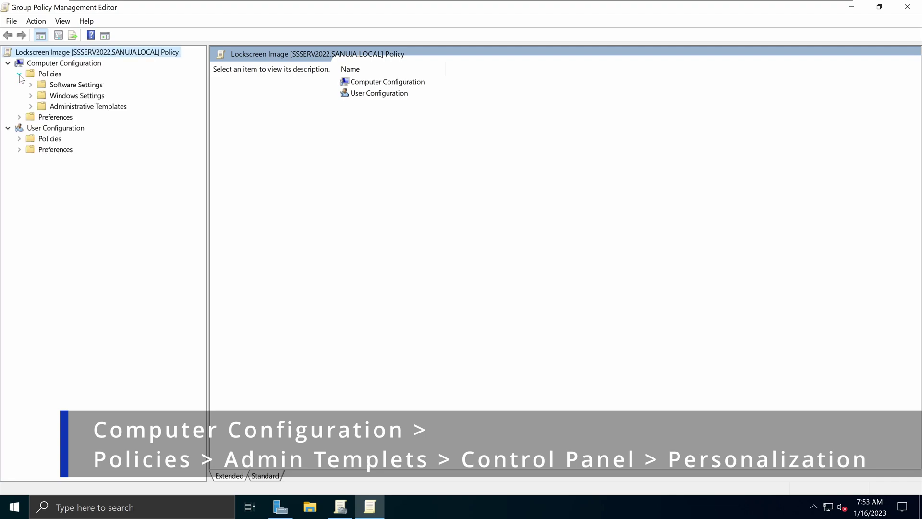
click(30, 107)
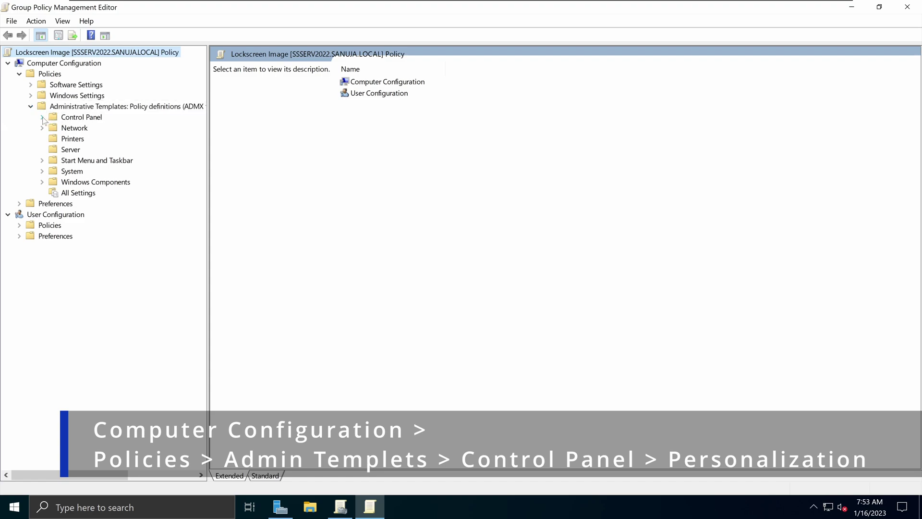
click(42, 117)
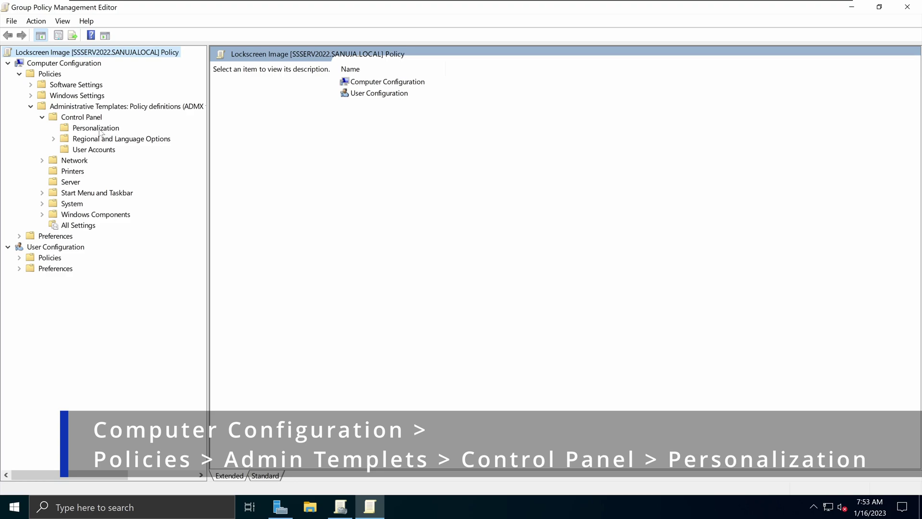
click(96, 128)
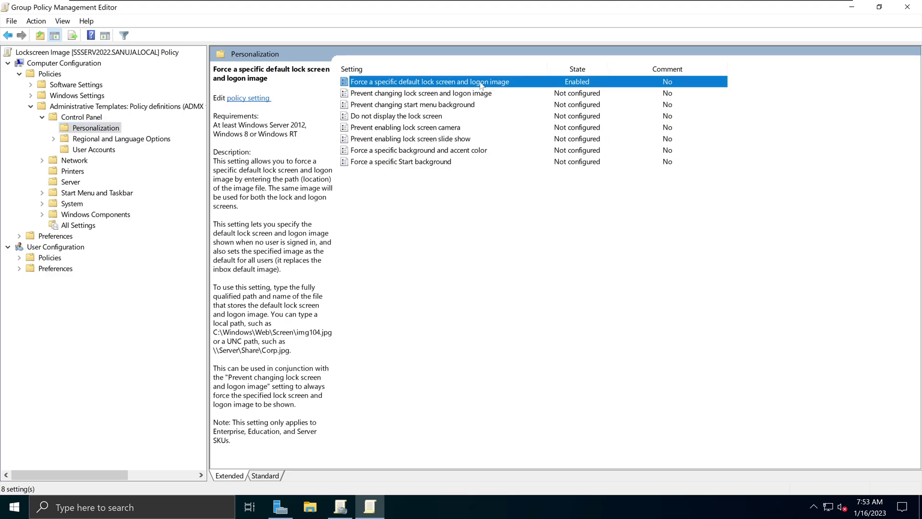
- Read the 'Force a specific default lock screen and logon image' and 'Prevent changing lock screen and logon image' descriptions
click(500, 83)
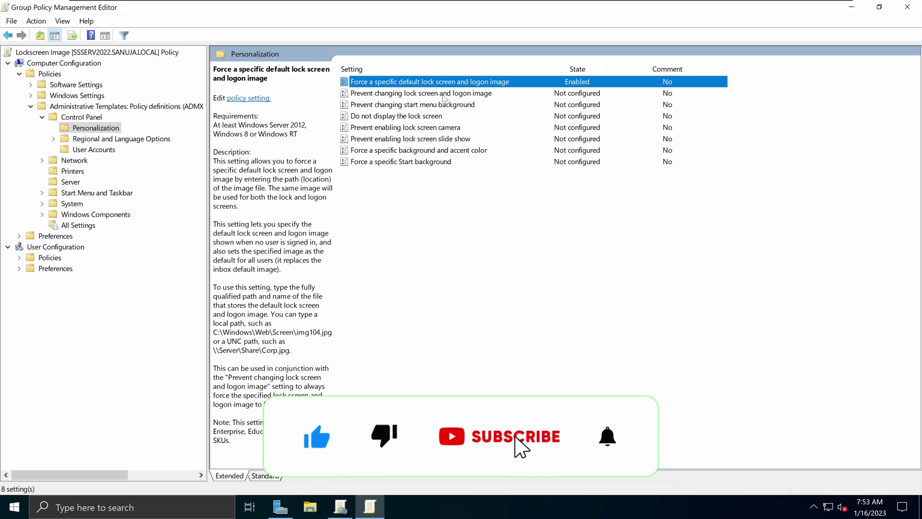
click(435, 96)
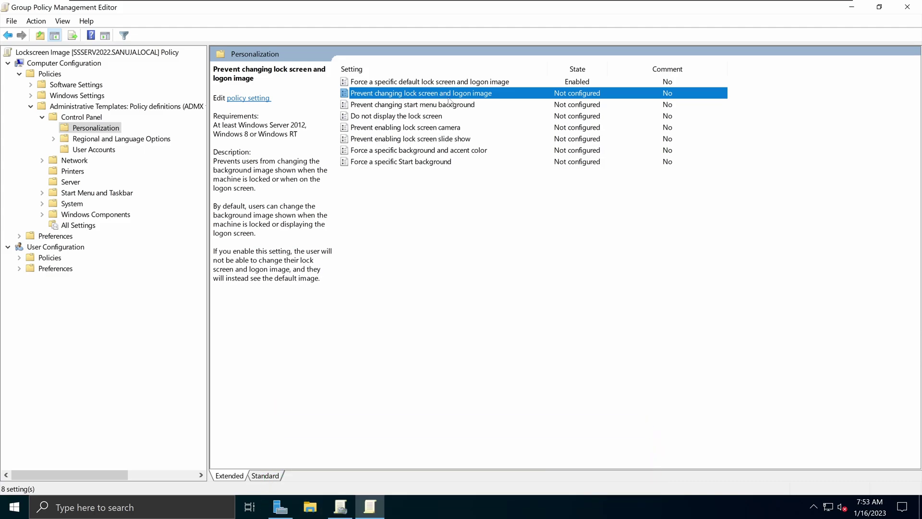
- On the Windows 11 client, open the Personalization > Lock screen settings
click(403, 5)
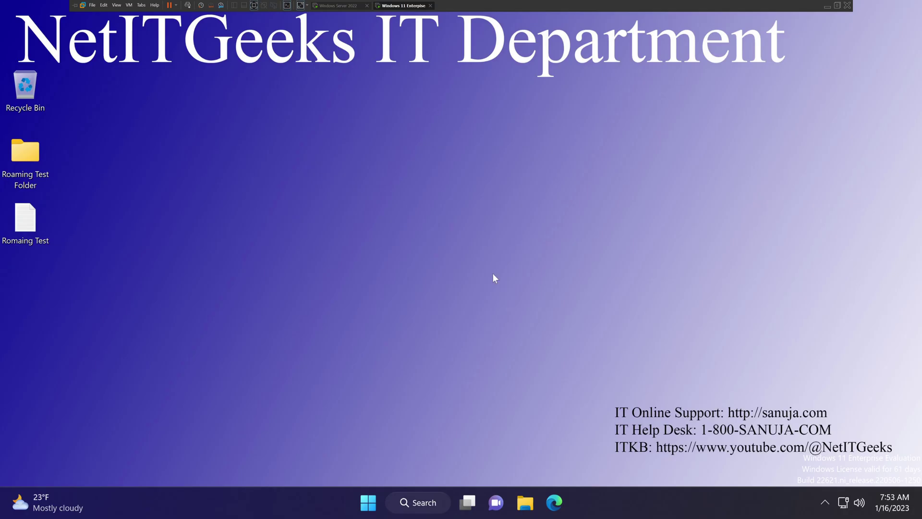
right_click(450, 260)
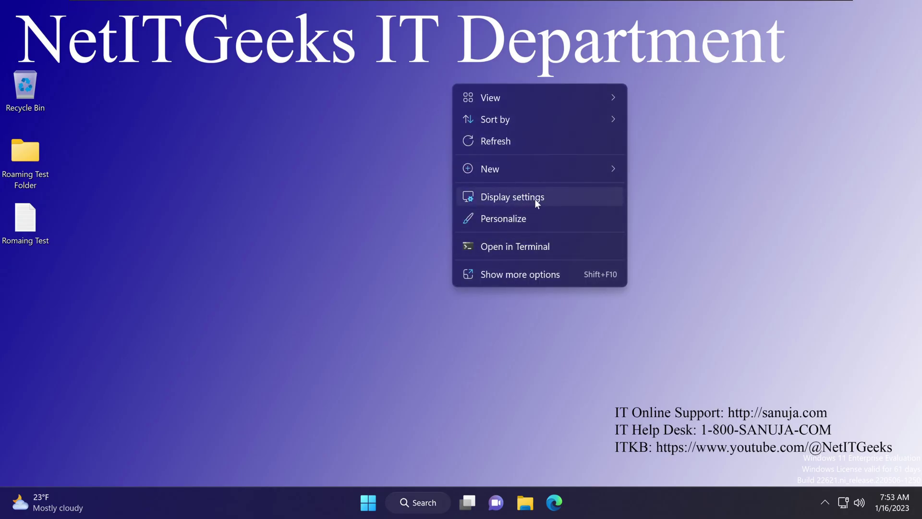
click(512, 218)
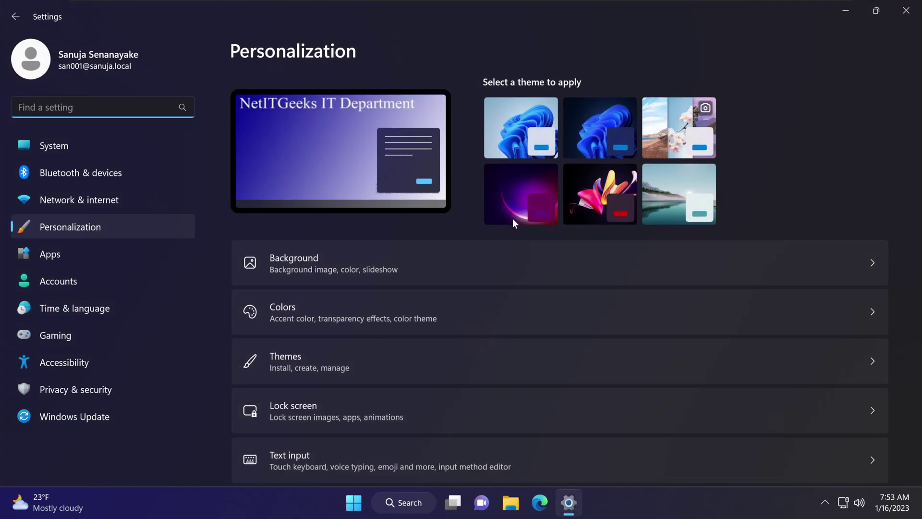
click(356, 413)
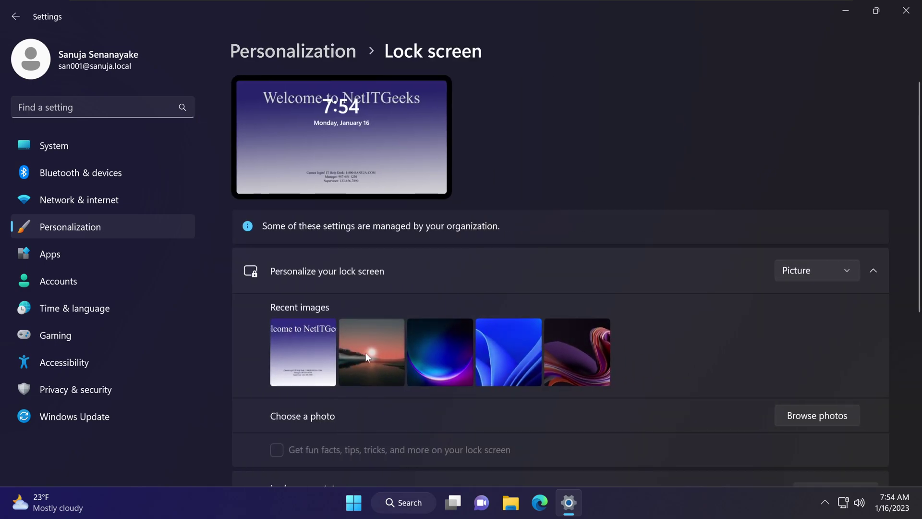
- Try several recent lock screen images, end on Welcome to NetITGeeks, and close Settings
click(461, 364)
click(587, 365)
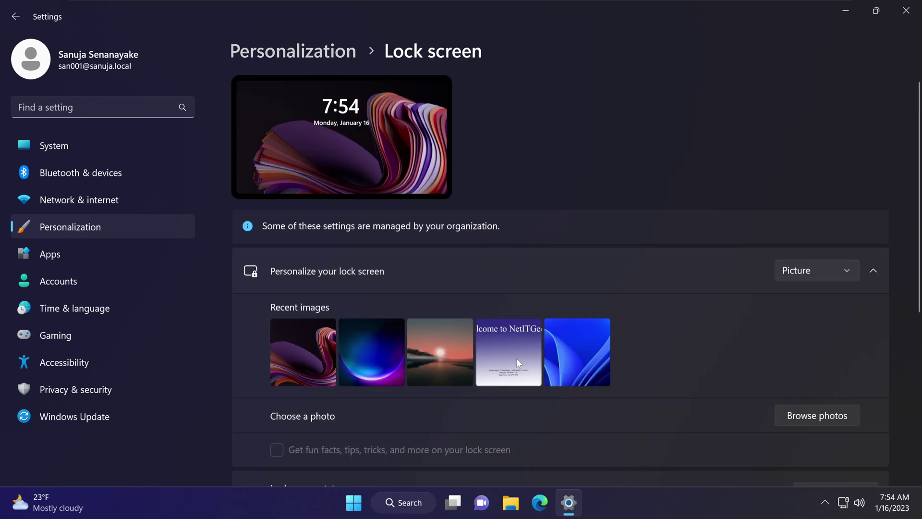
click(516, 359)
click(374, 352)
click(372, 354)
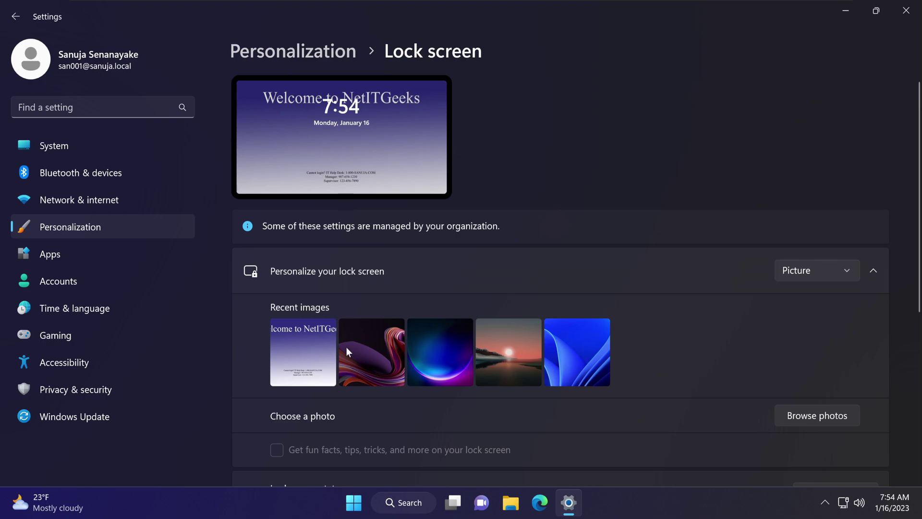
click(420, 353)
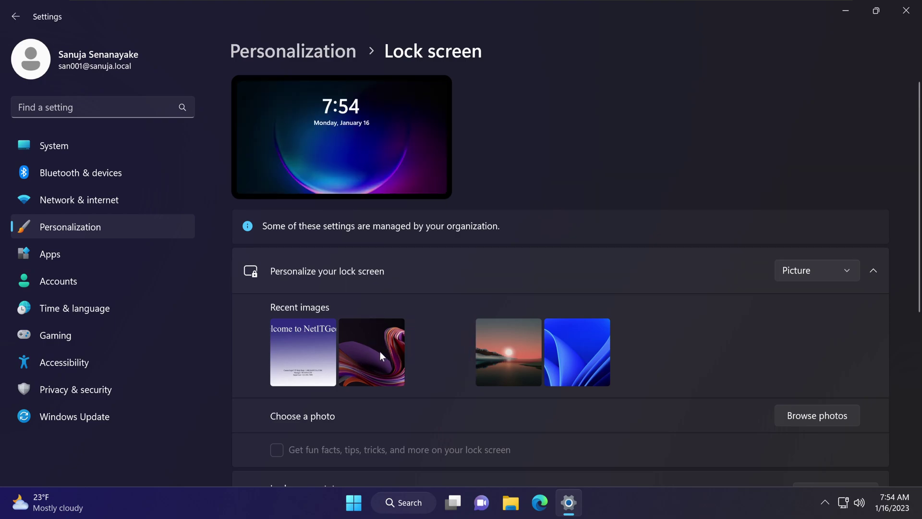
click(380, 350)
click(450, 359)
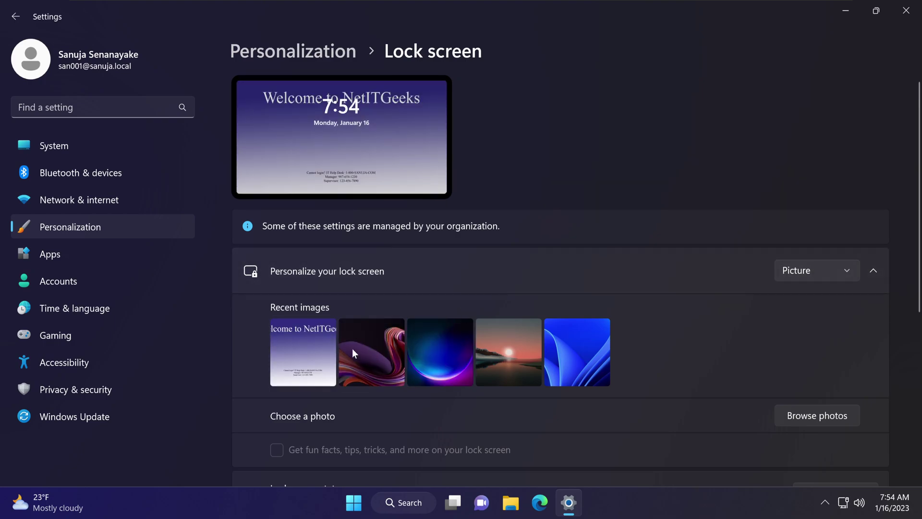
click(906, 10)
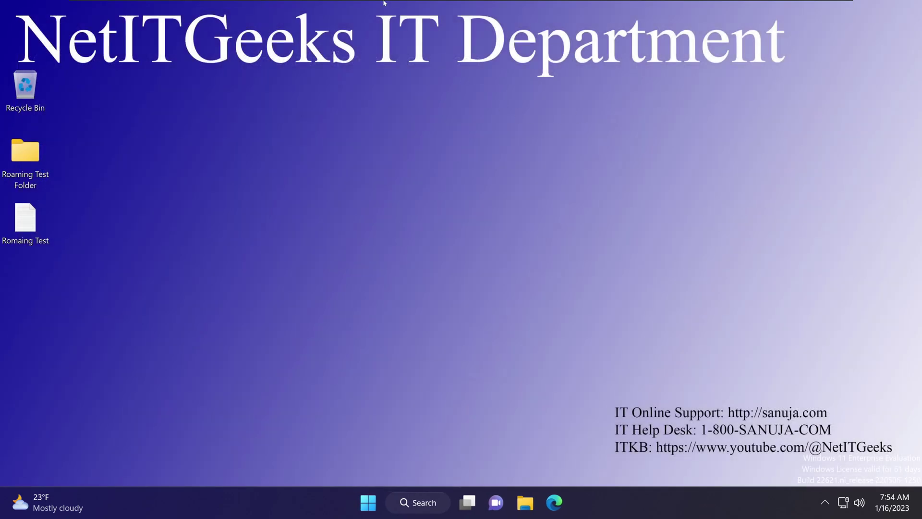
- On the server, set 'Prevent changing lock screen and logon image' to Enabled and apply it
click(338, 6)
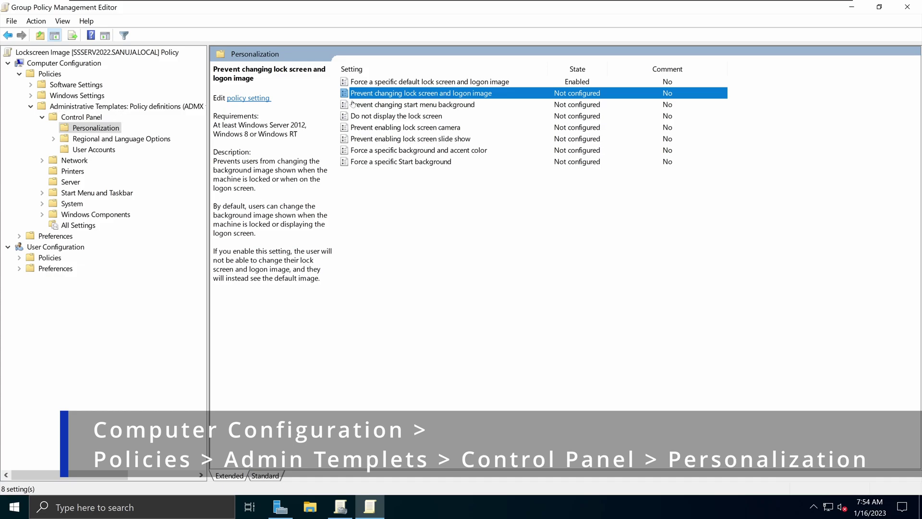
right_click(519, 98)
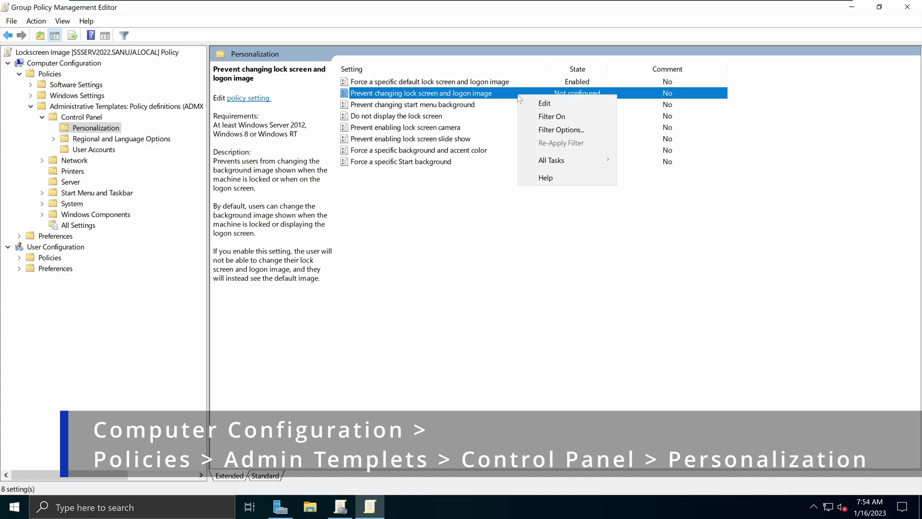
click(563, 104)
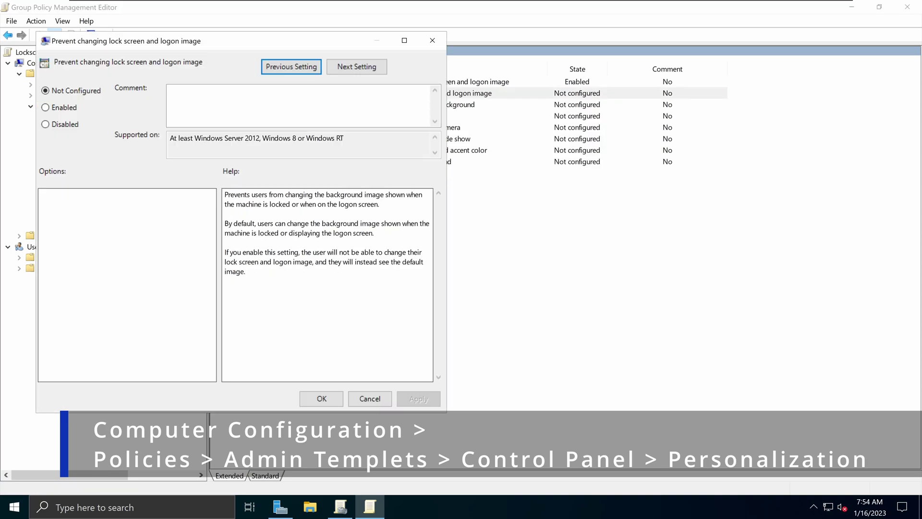
click(68, 108)
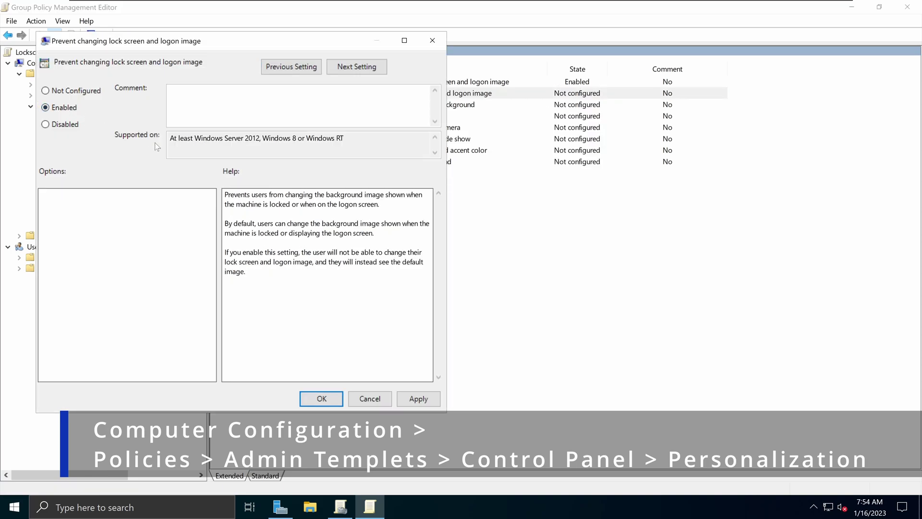
click(419, 399)
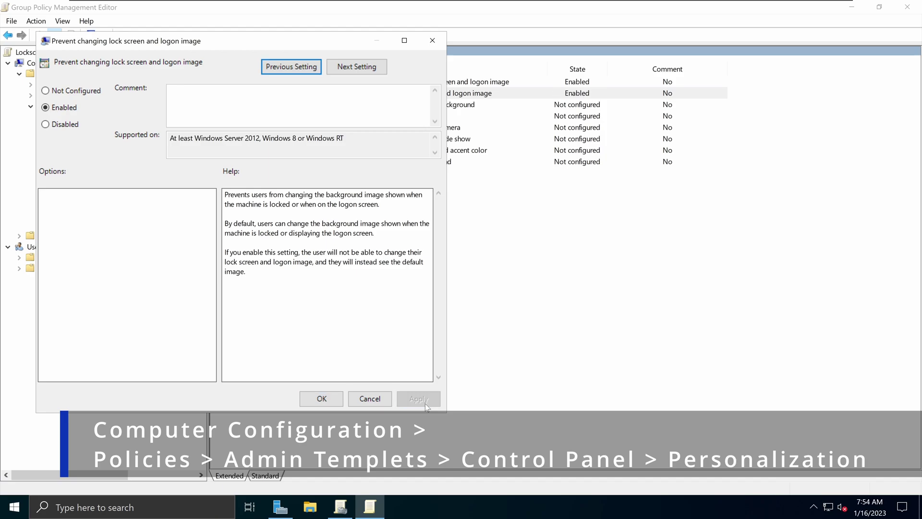
click(331, 400)
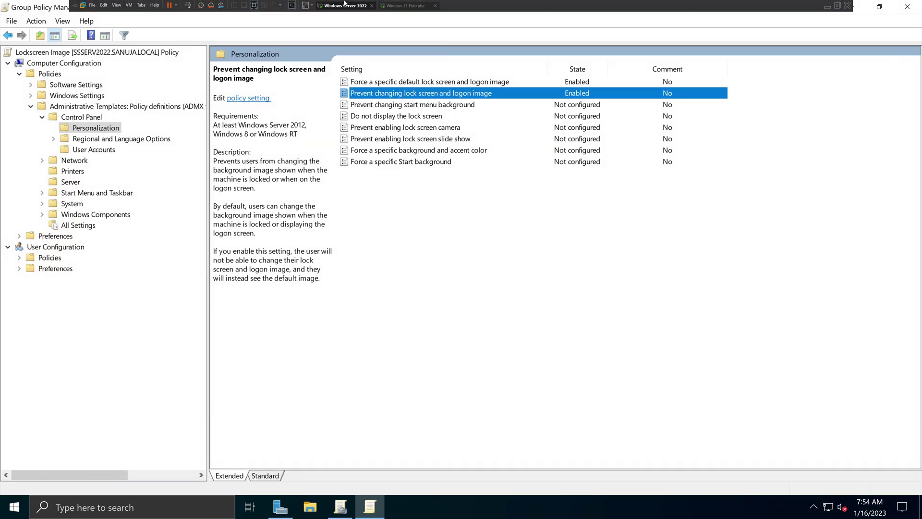
- On the Windows 11 client, open Command Prompt and run gpupdate /force
click(402, 10)
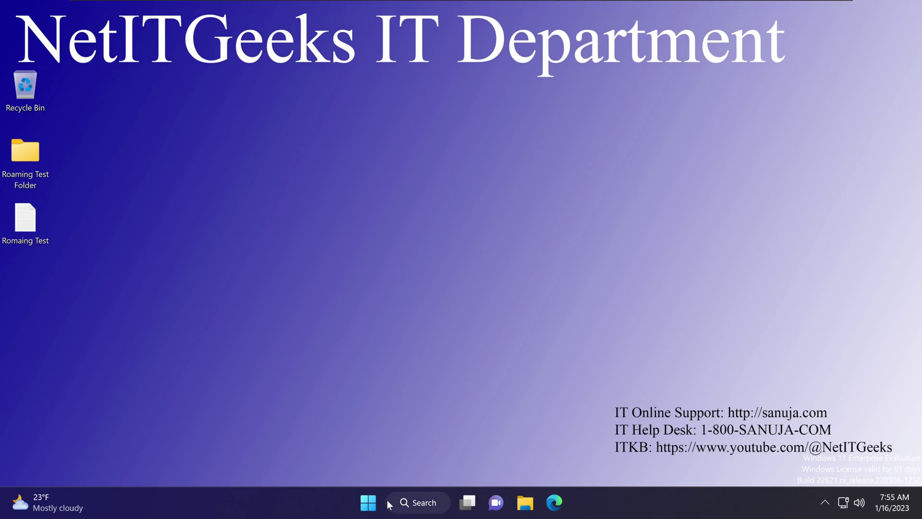
click(370, 505)
text(cmd)
key(Return)
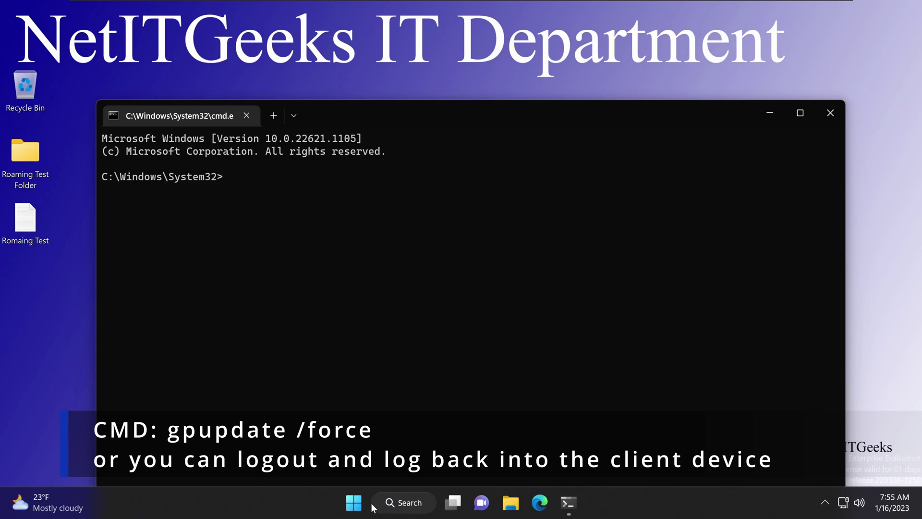
text(gpupdate /force)
key(Return)
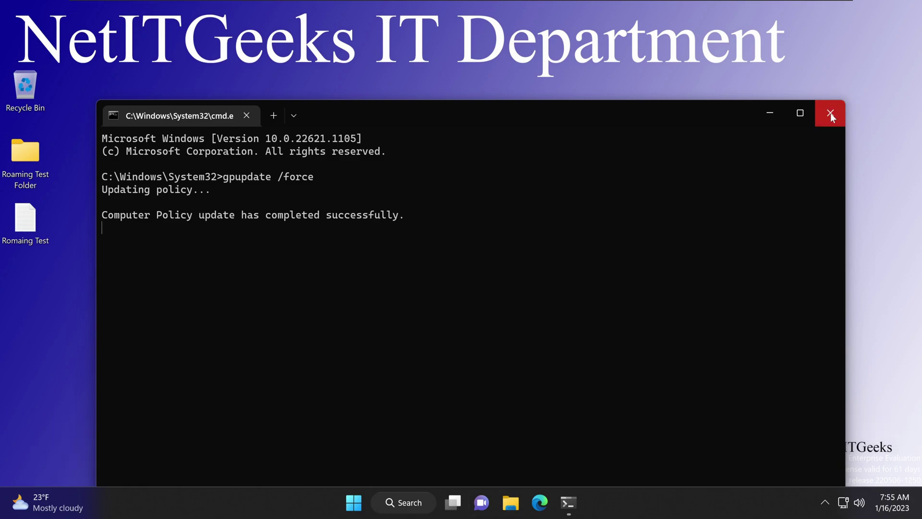
- Close Command Prompt and check that the client's lock screen settings are managed by the organization
click(831, 113)
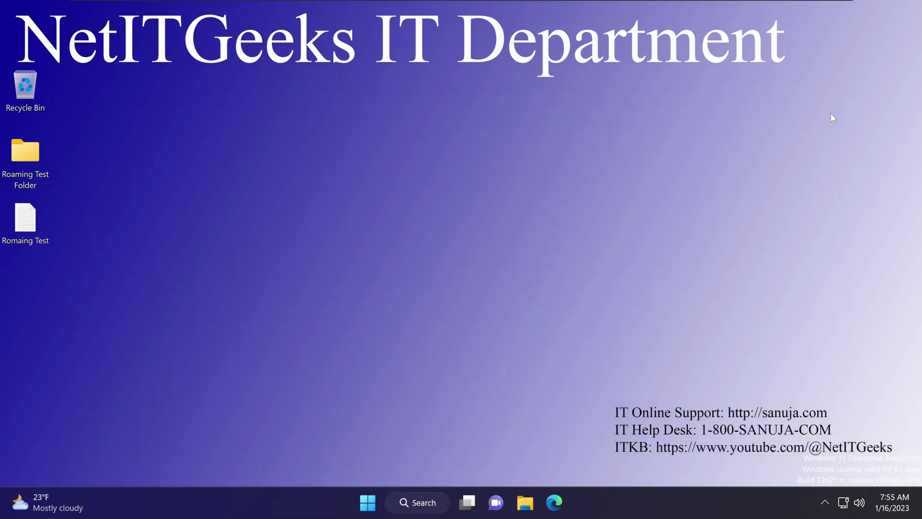
right_click(486, 190)
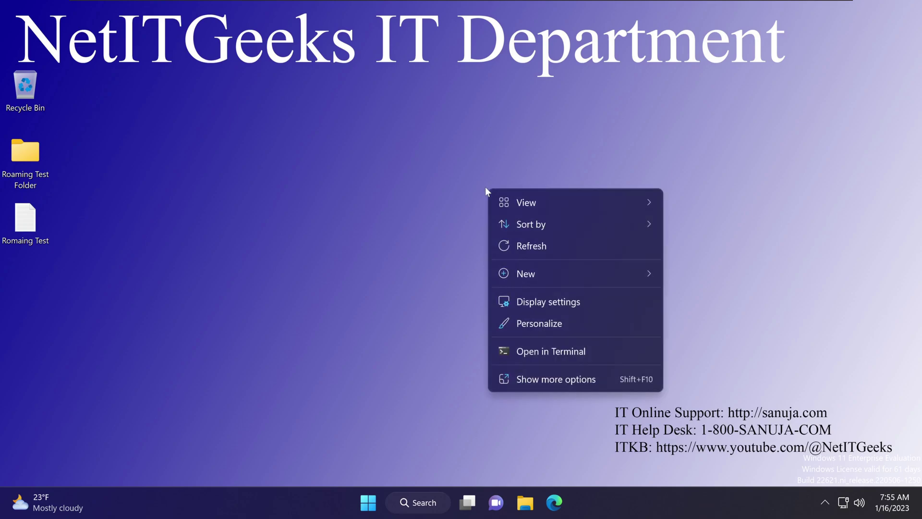
click(554, 326)
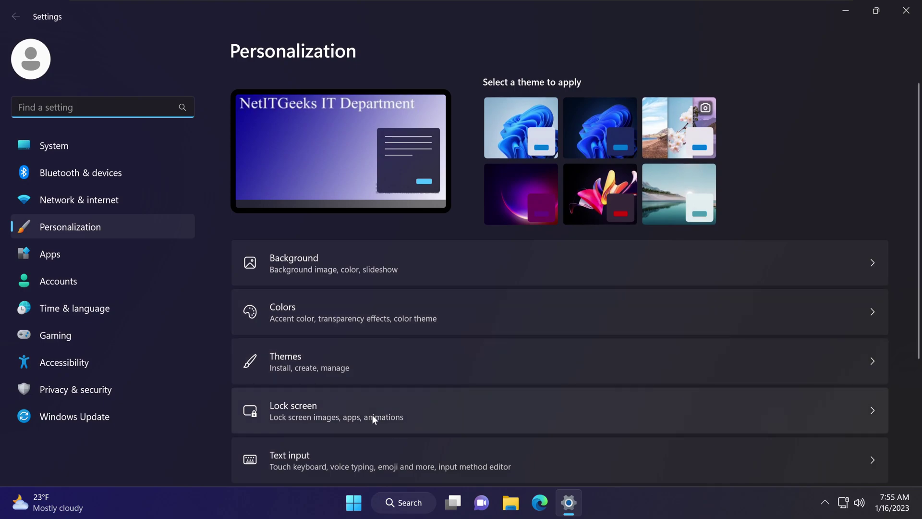
click(373, 414)
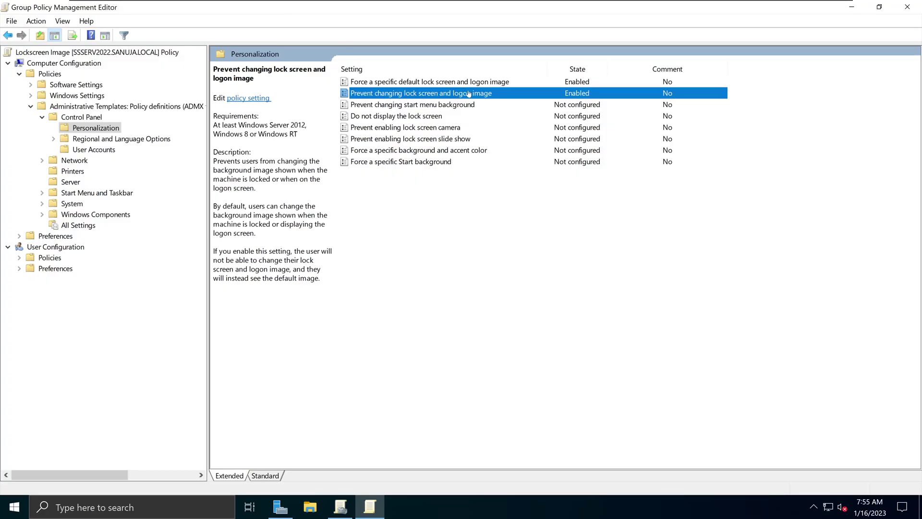
click(403, 6)
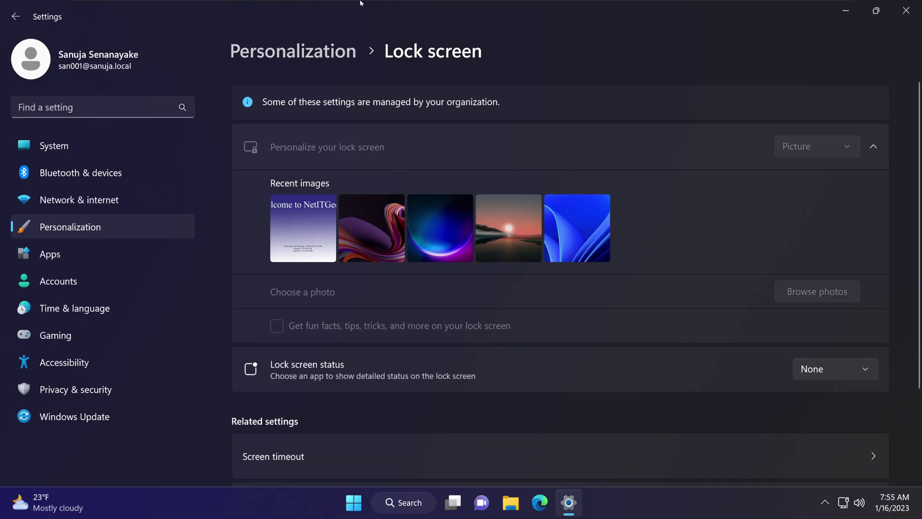
click(358, 5)
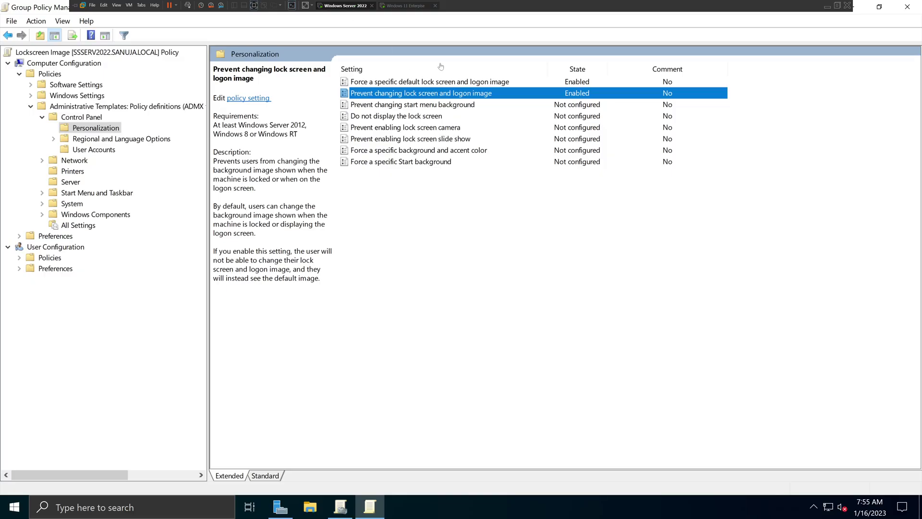